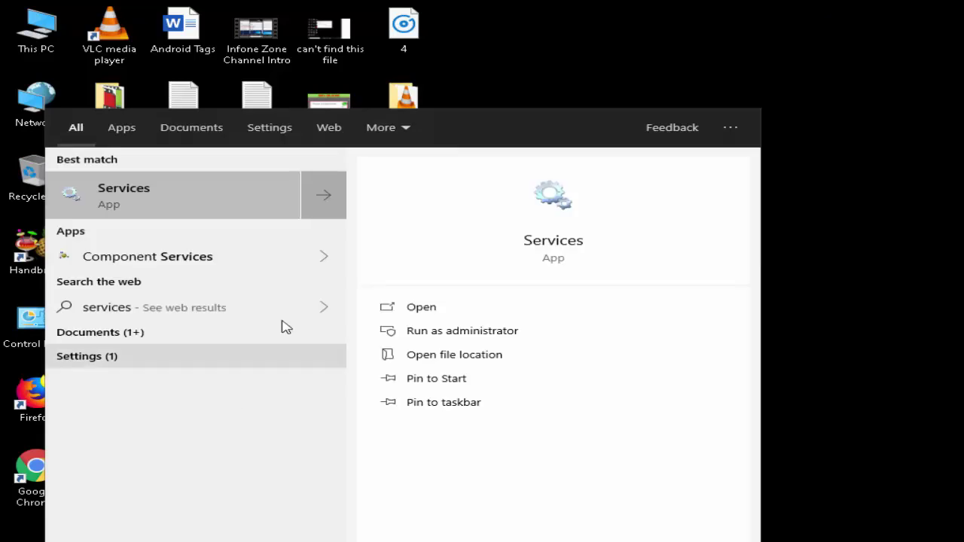
Launch Services and jump to the TCP/IP NetBIOS Helper service by typing 'tcp'
{"action": "left_click", "coordinate": [151, 205]}
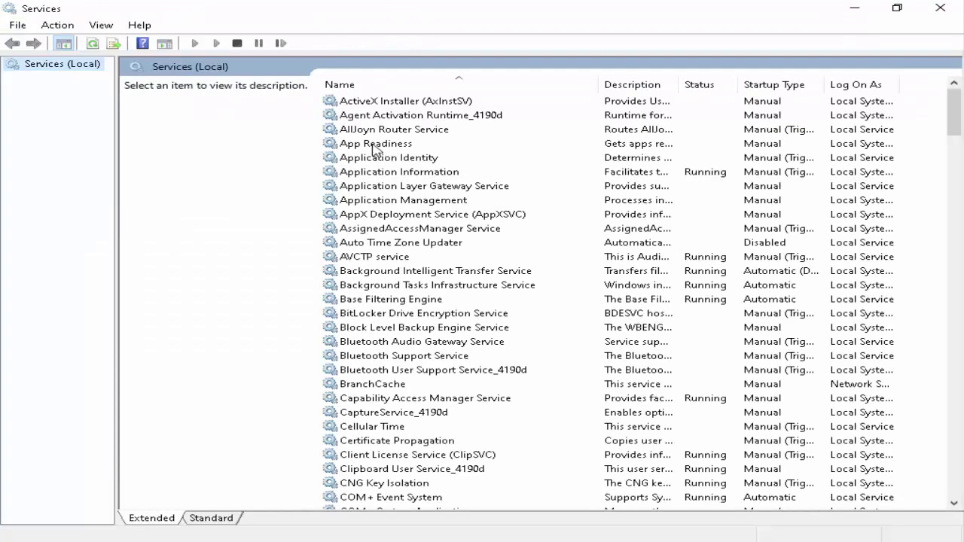
{"action": "left_click", "coordinate": [373, 144]}
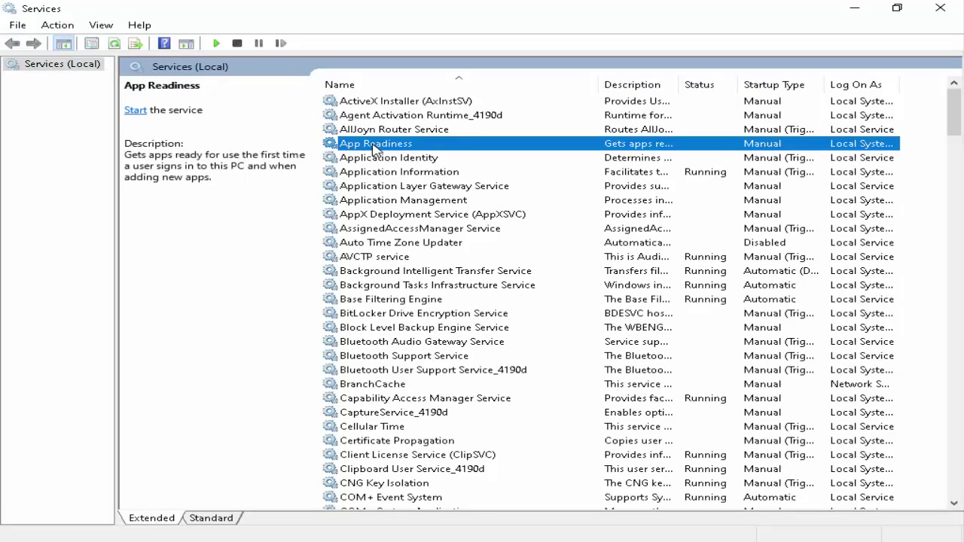
{"action": "type", "text": "tcp"}
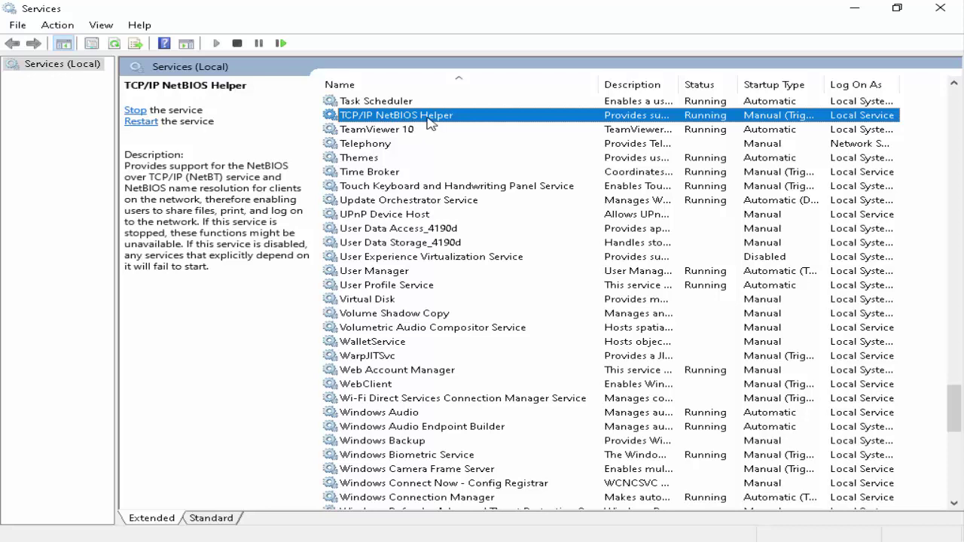
Set TCP/IP NetBIOS Helper's startup type to Automatic, apply it, and close Services
{"action": "double_click", "coordinate": [427, 118]}
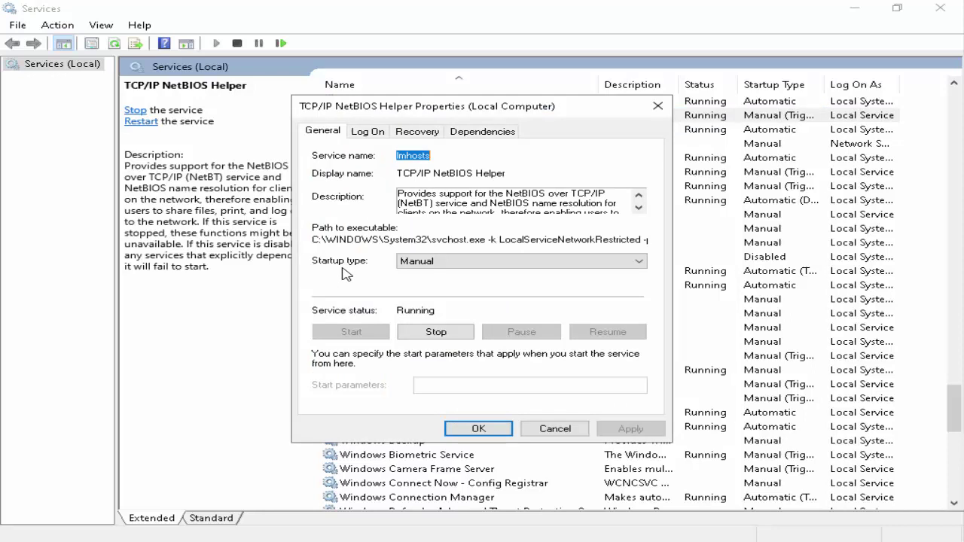
{"action": "left_click", "coordinate": [422, 263]}
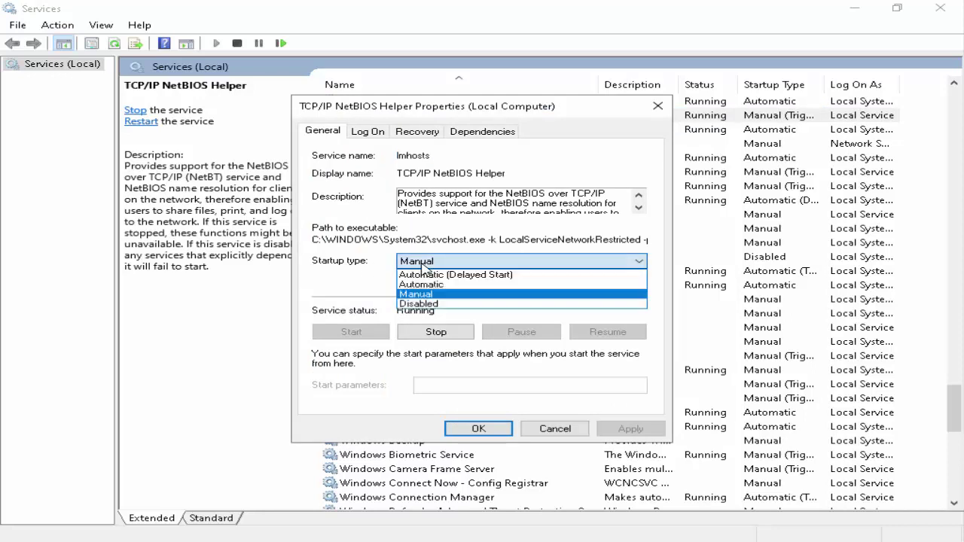
{"action": "left_click", "coordinate": [425, 286]}
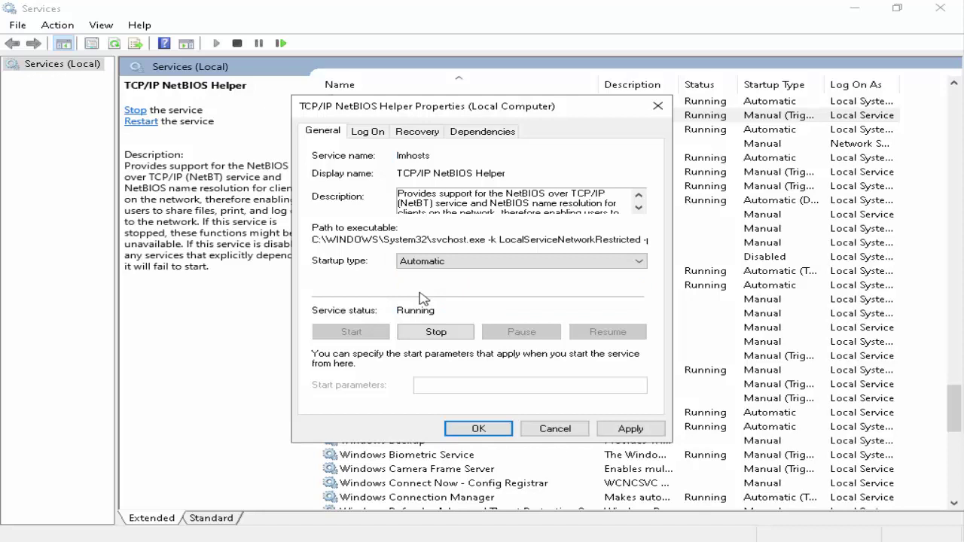
{"action": "left_click", "coordinate": [633, 428]}
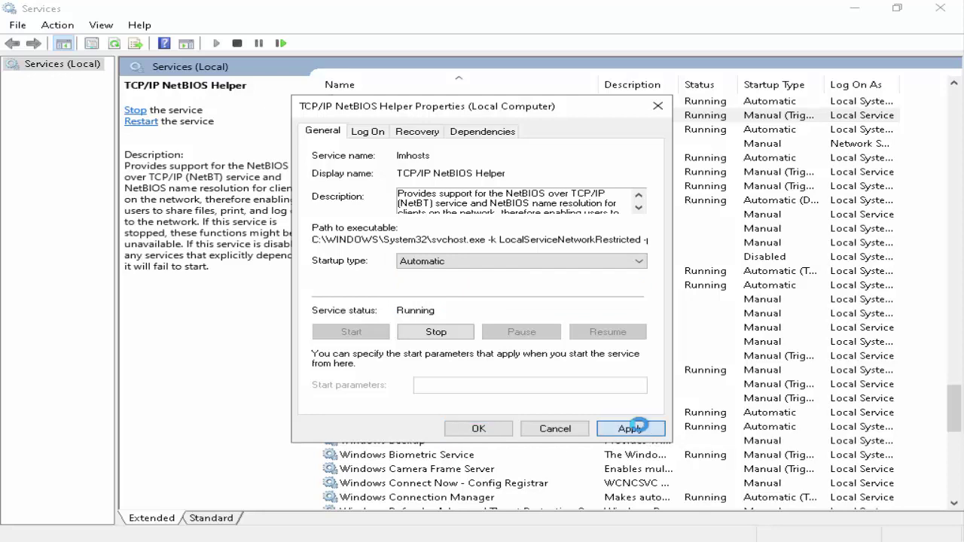
{"action": "left_click", "coordinate": [478, 429]}
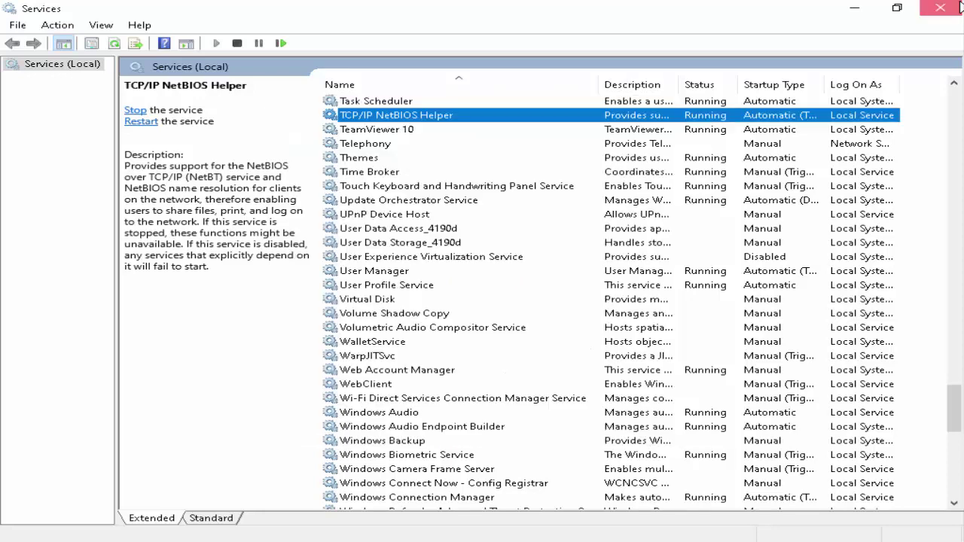
{"action": "left_click", "coordinate": [940, 8]}
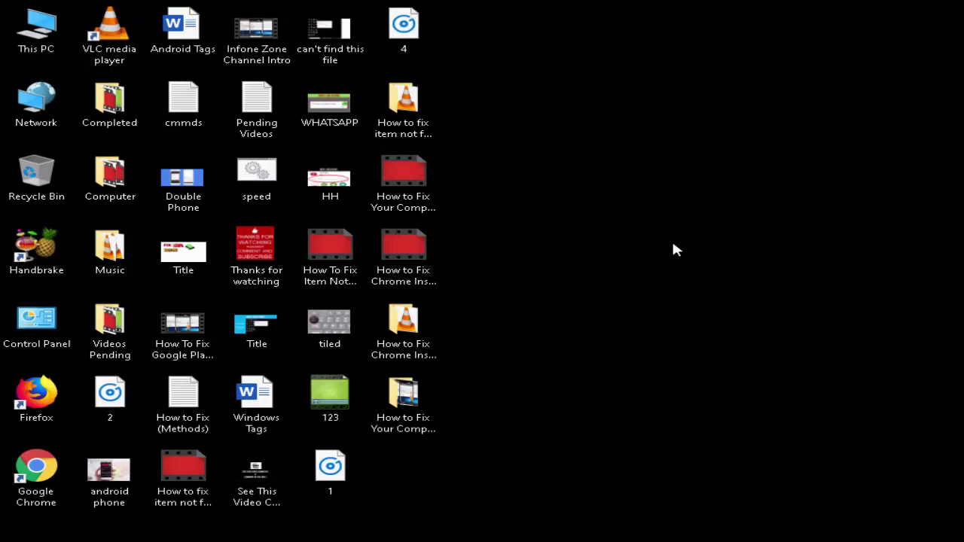
Bring up the Shut Down Windows dialog with Alt+F4 and dismiss it without acting
{"action": "key", "text": "alt+F4"}
{"action": "left_click", "coordinate": [637, 225]}
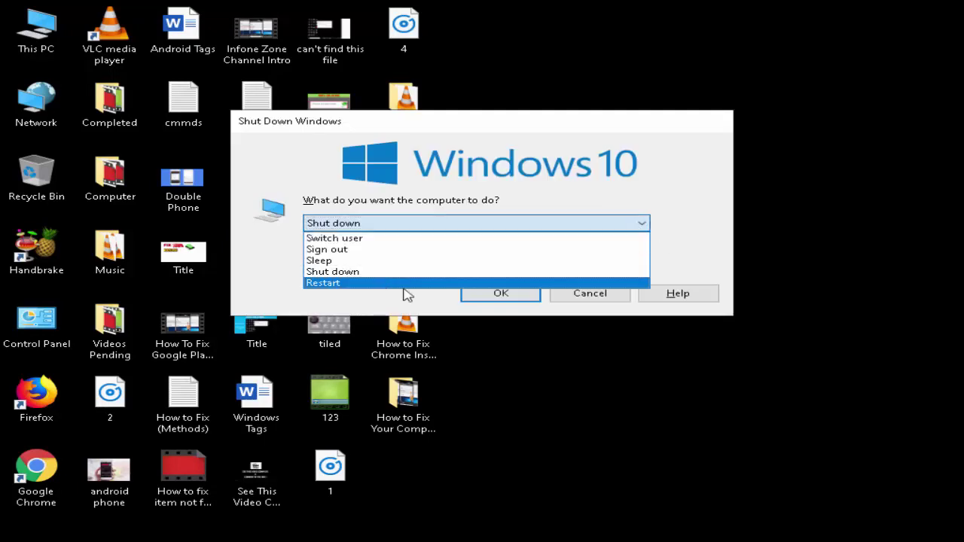
{"action": "key", "text": "Return"}
{"action": "key", "text": "Return"}
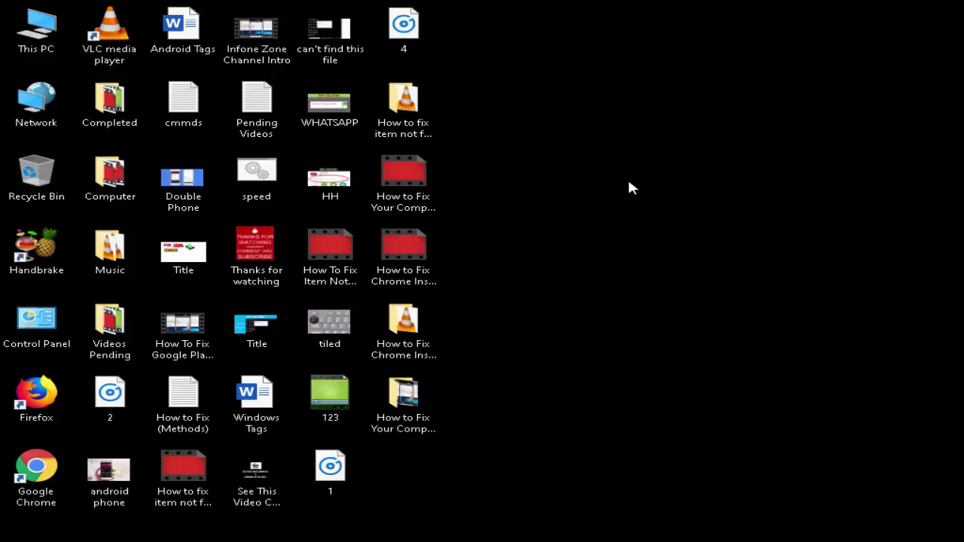
Launch regedit from the Run box and collapse the HKEY_CURRENT_USER branch
{"action": "key", "text": "super+r"}
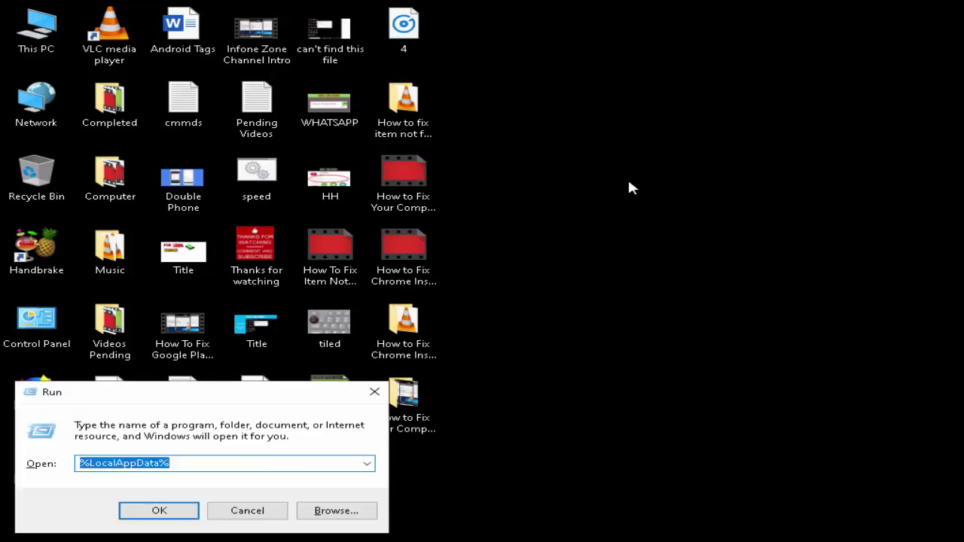
{"action": "type", "text": "reg"}
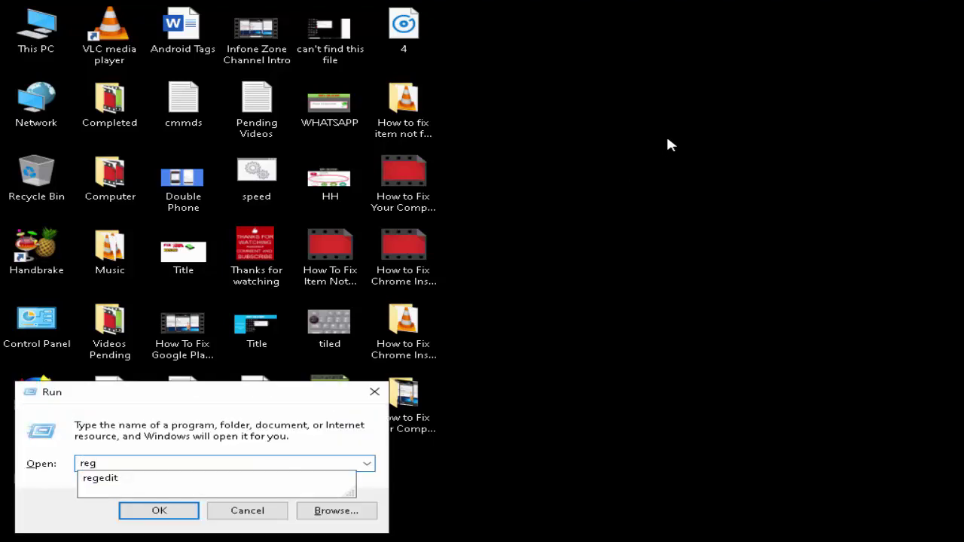
{"action": "left_click", "coordinate": [103, 479]}
{"action": "left_click", "coordinate": [155, 512]}
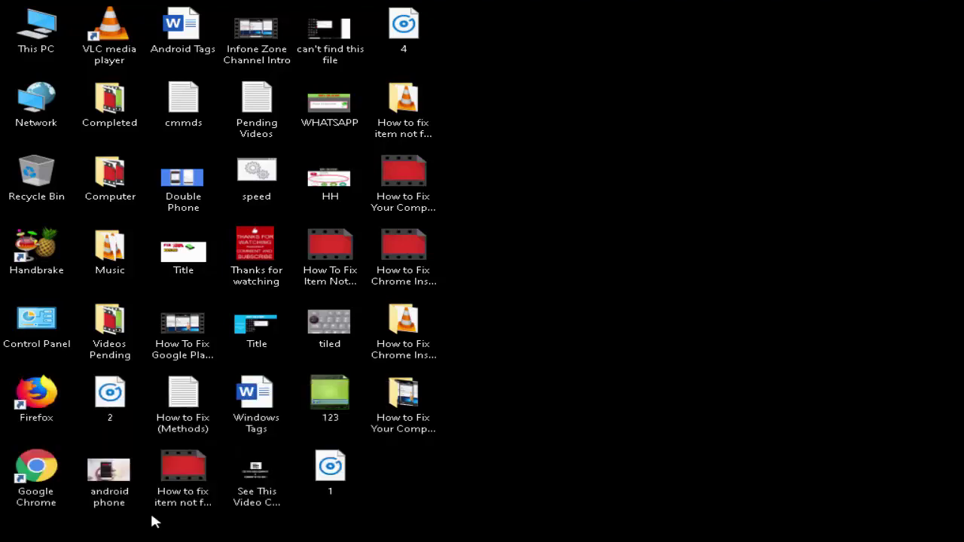
{"action": "left_click", "coordinate": [29, 82]}
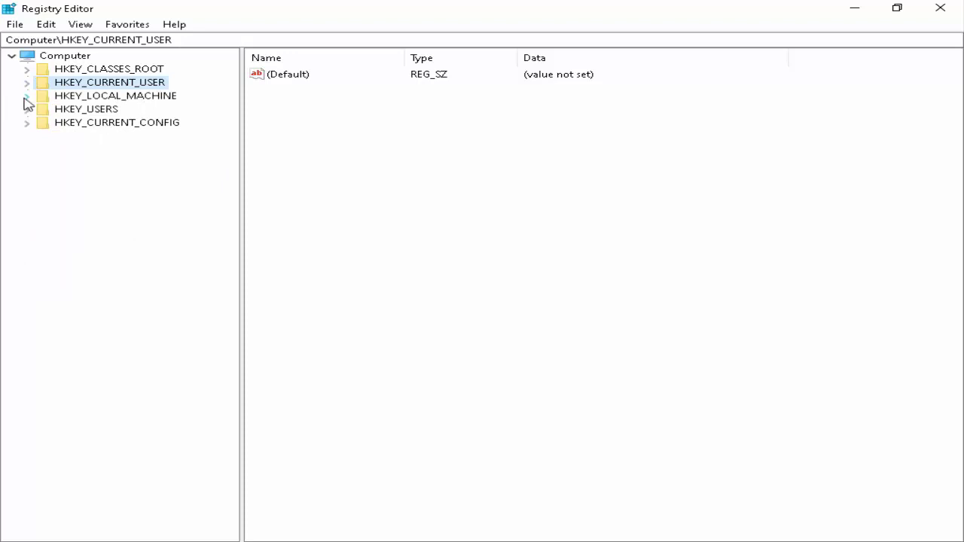
Expand HKEY_LOCAL_MACHINE, SOFTWARE and Microsoft in the registry tree
{"action": "left_click", "coordinate": [25, 97]}
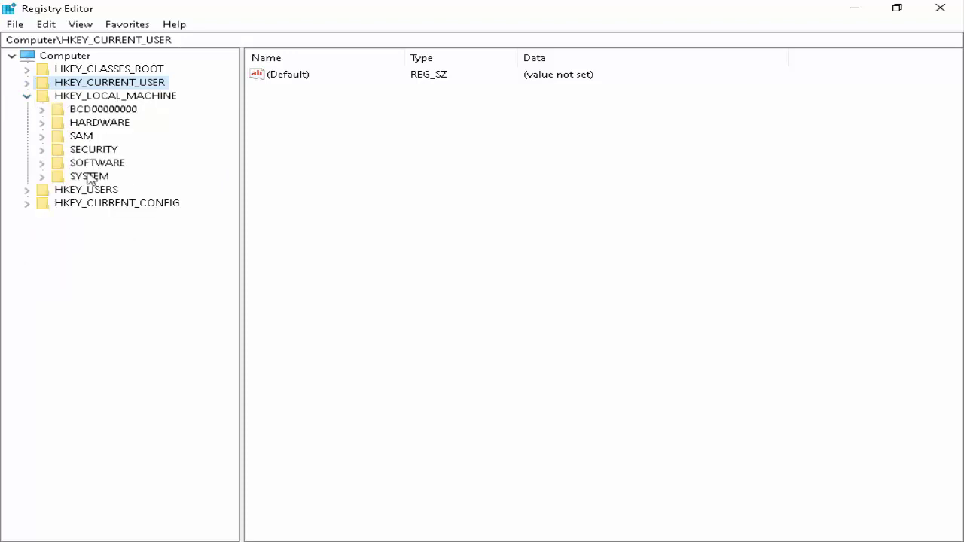
{"action": "left_click", "coordinate": [42, 164]}
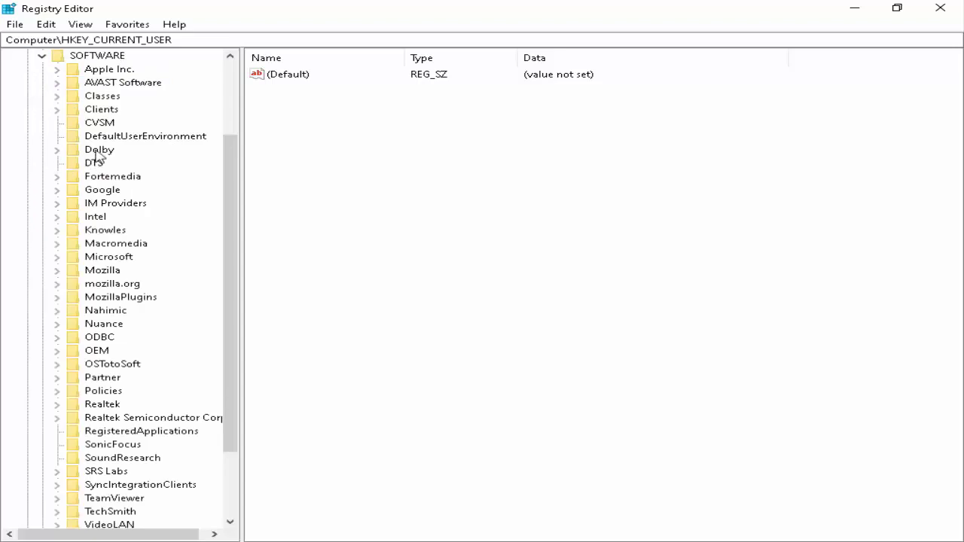
{"action": "left_click", "coordinate": [113, 98]}
{"action": "key", "text": "m"}
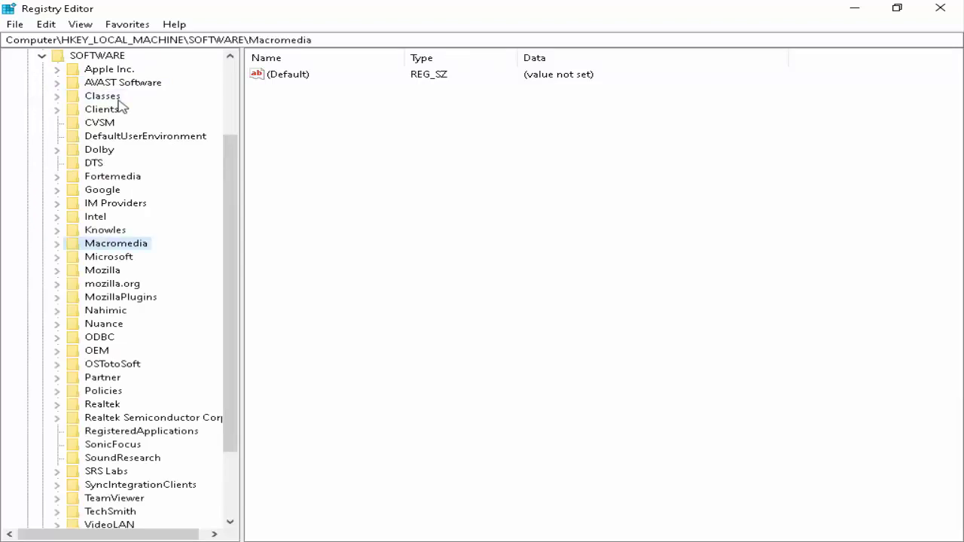
{"action": "key", "text": "i"}
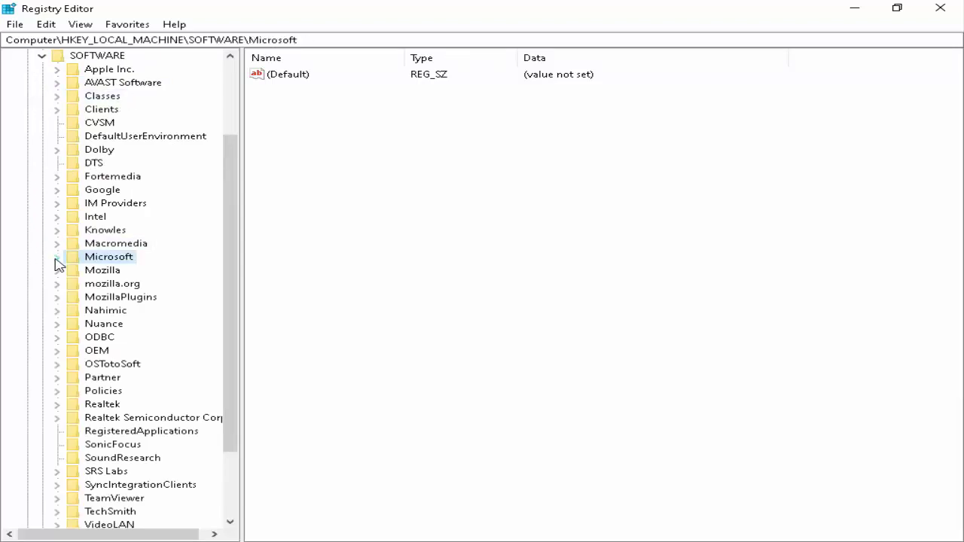
{"action": "left_click", "coordinate": [56, 258]}
Find the MSLicensing key under Microsoft and expand it
{"action": "left_click", "coordinate": [139, 112]}
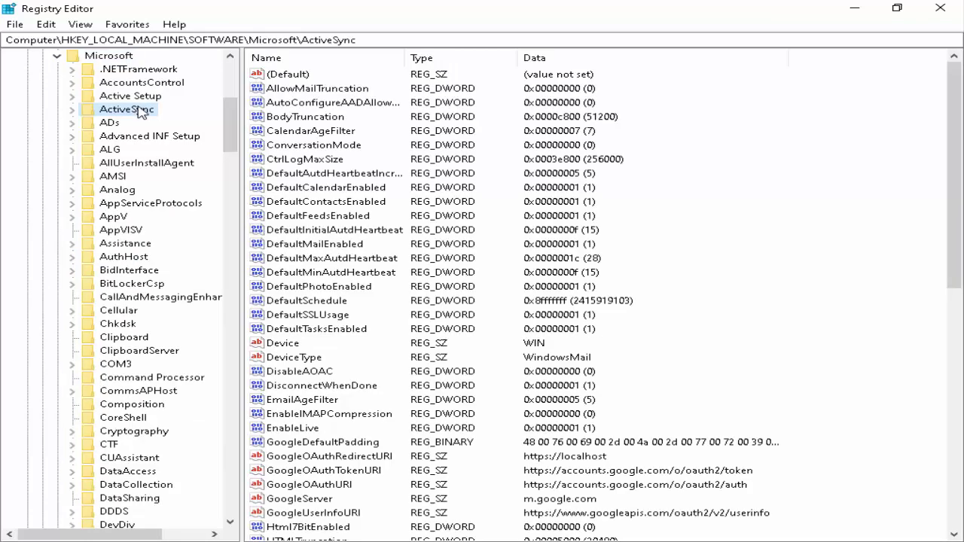
{"action": "type", "text": "ms"}
{"action": "scroll", "coordinate": [139, 112], "scroll_direction": "down", "scroll_amount": 3}
{"action": "left_click", "coordinate": [133, 472]}
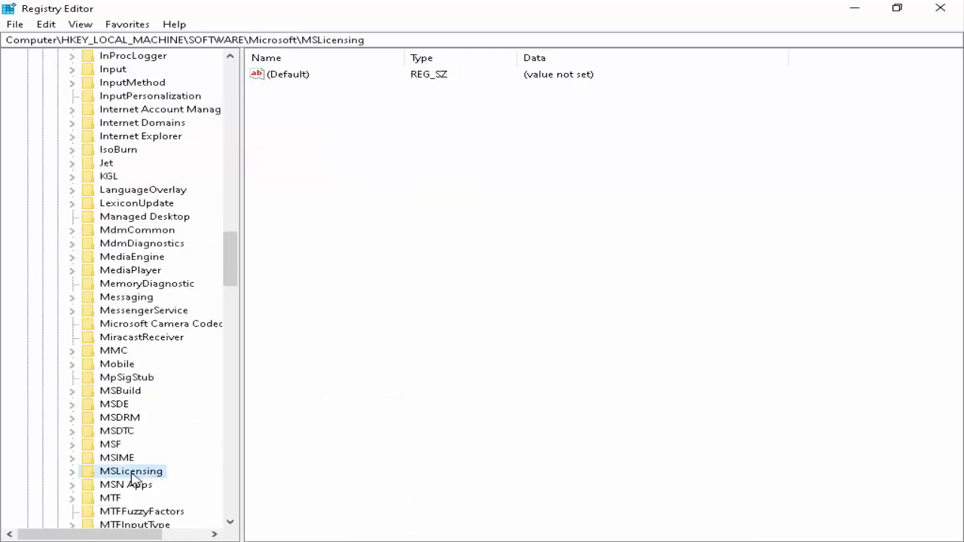
{"action": "left_click", "coordinate": [72, 472]}
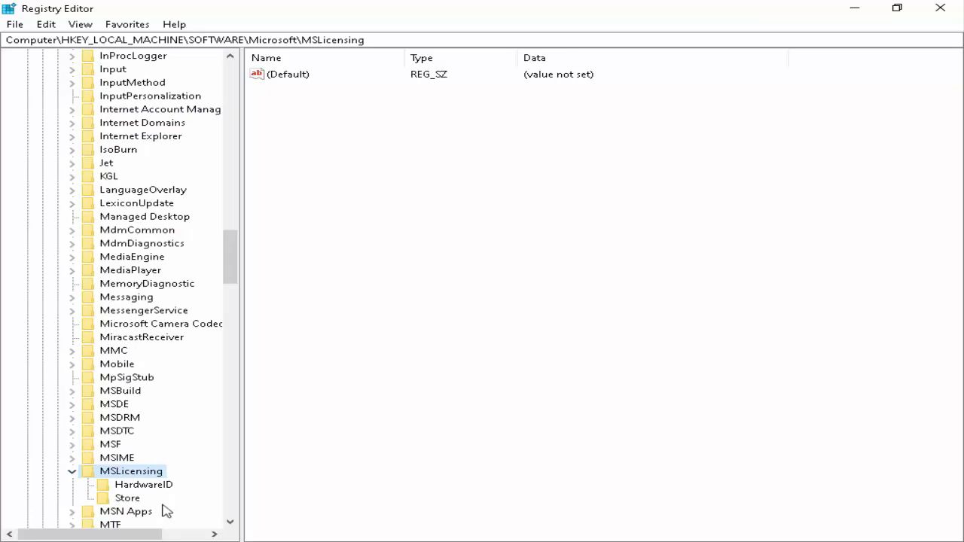
{"action": "left_click", "coordinate": [520, 434]}
Inspect the HardwareID and Store subkeys through their right-click menus, then dismiss them
{"action": "left_click", "coordinate": [118, 487]}
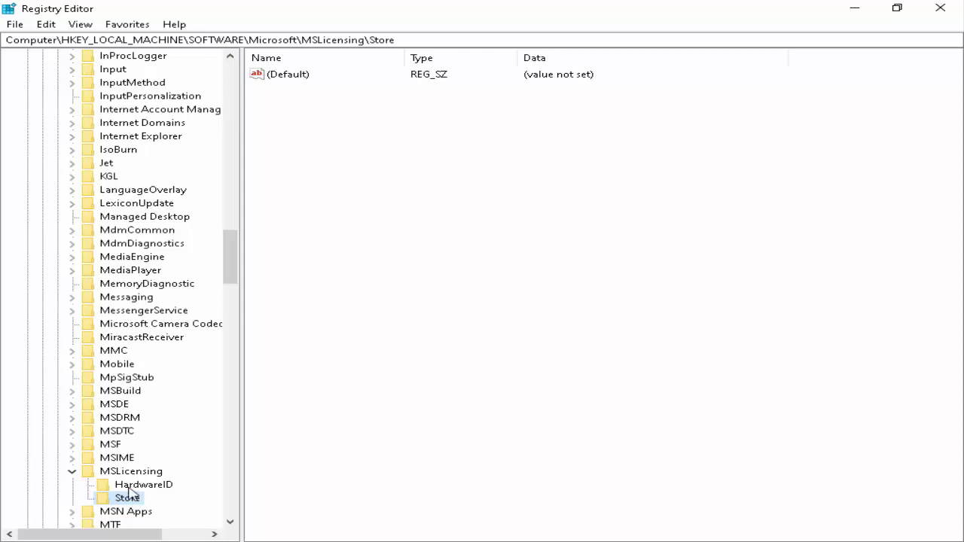
{"action": "right_click", "coordinate": [129, 486]}
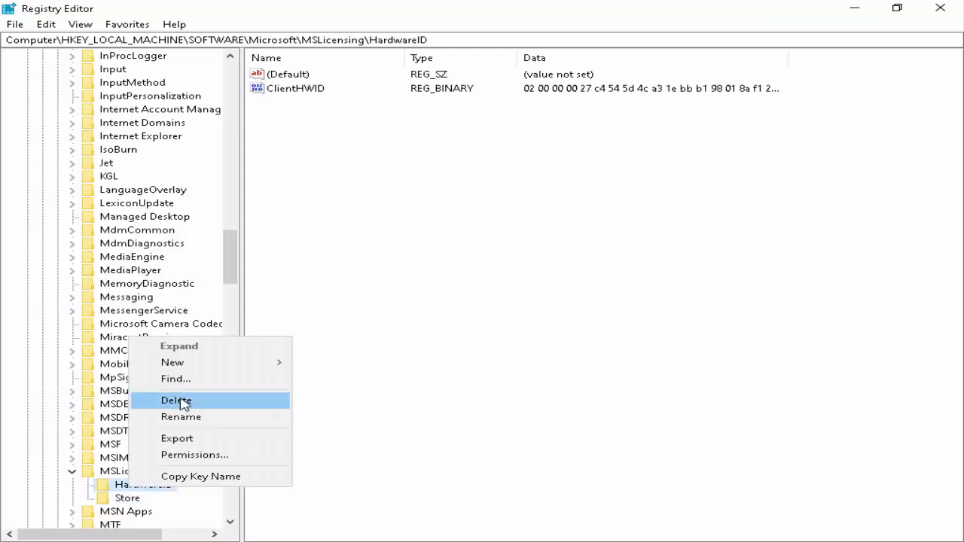
{"action": "left_click", "coordinate": [125, 498]}
{"action": "right_click", "coordinate": [125, 498]}
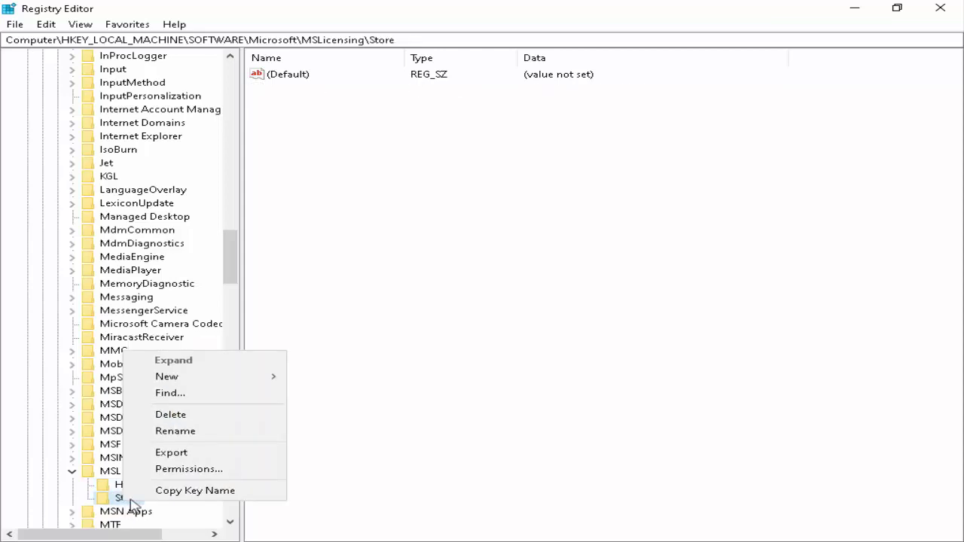
{"action": "left_click", "coordinate": [369, 435]}
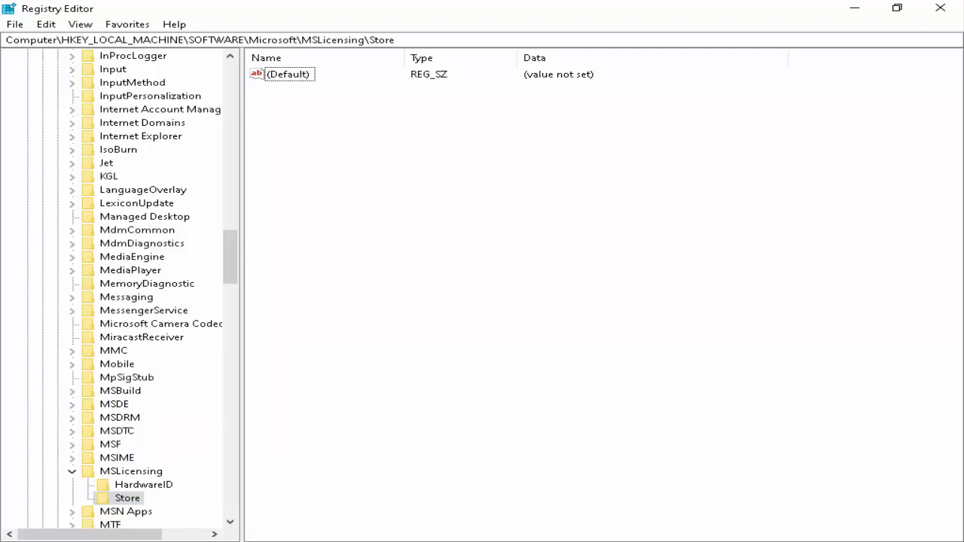
Close Registry Editor, then choose Restart in the shut-down dialog and cancel it
{"action": "left_click", "coordinate": [961, 7]}
{"action": "key", "text": "alt+F4"}
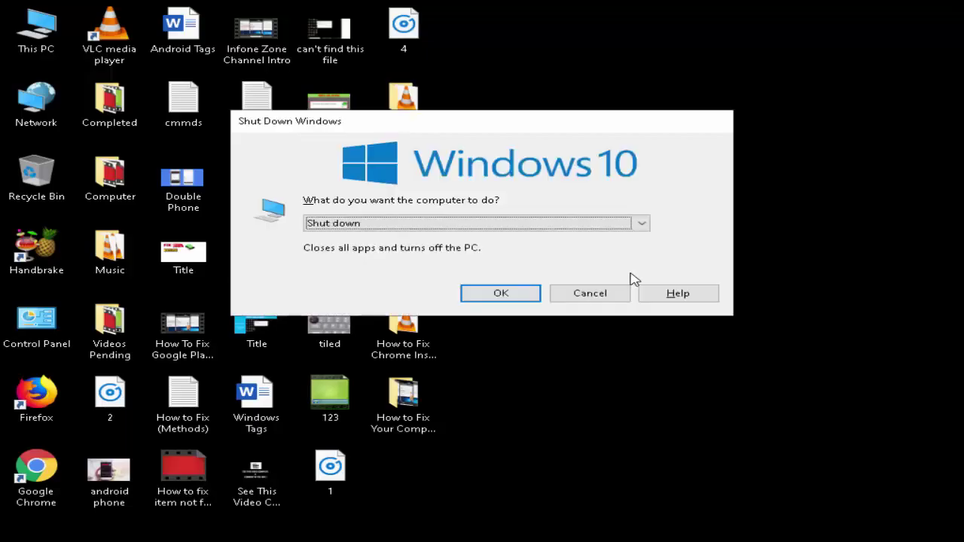
{"action": "left_click", "coordinate": [640, 223]}
{"action": "left_click", "coordinate": [377, 282]}
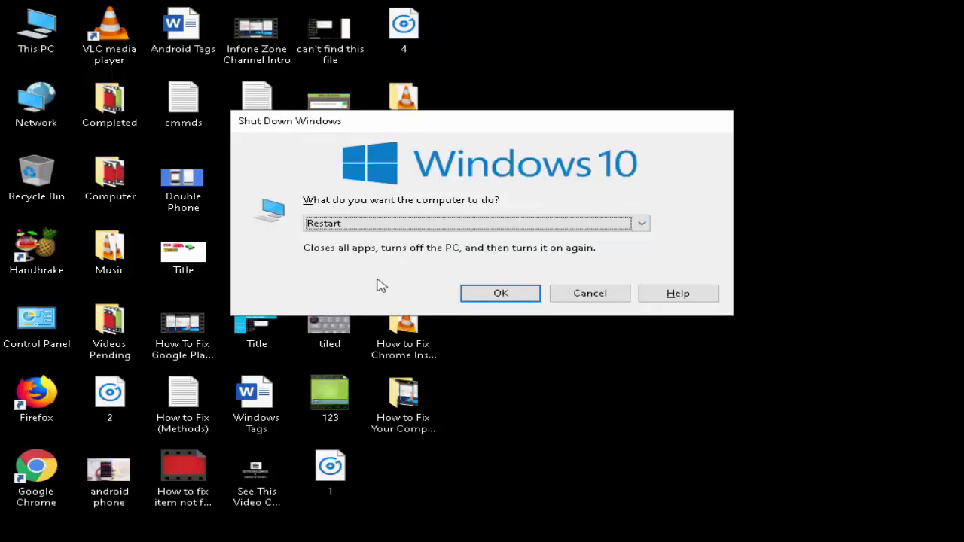
{"action": "key", "text": "Return"}
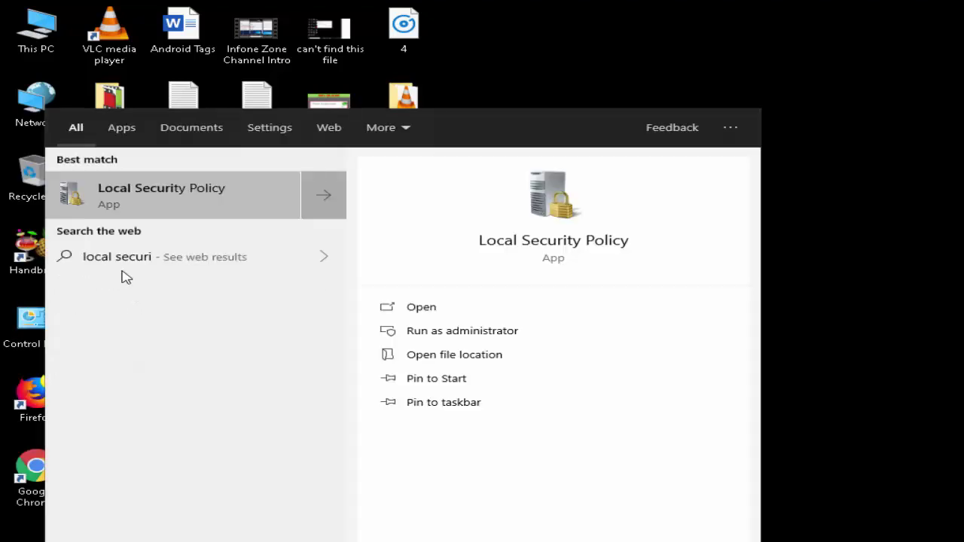
Run Local Security Policy as administrator from search results and maximize its window
{"action": "right_click", "coordinate": [127, 203]}
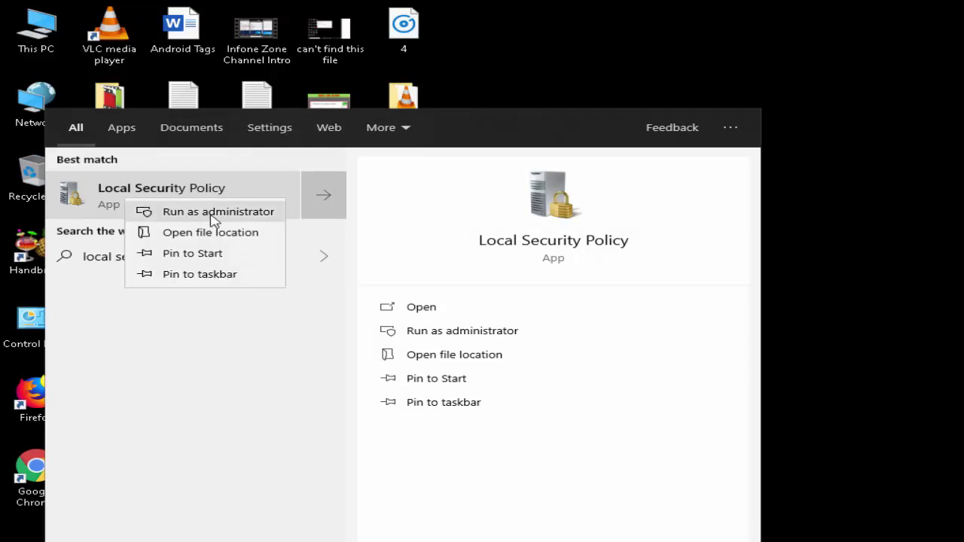
{"action": "left_click", "coordinate": [212, 213]}
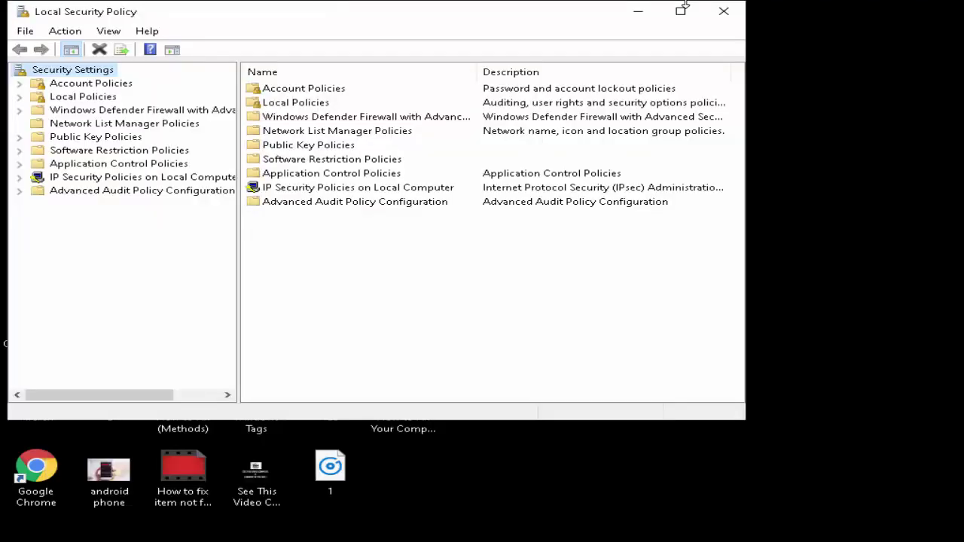
{"action": "left_click", "coordinate": [690, 9]}
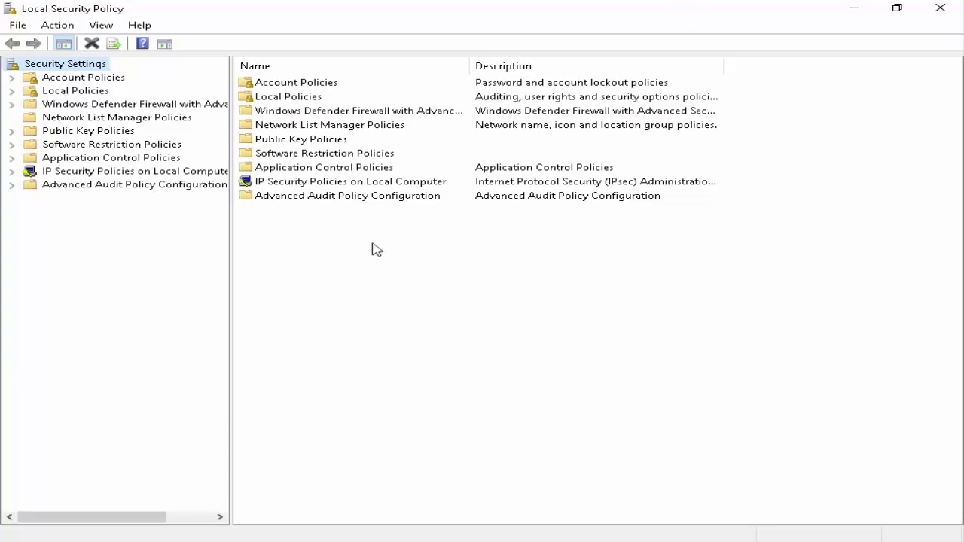
Go to Local Policies > Security Options and select Network security: LAN Manager authentication level
{"action": "left_click", "coordinate": [12, 91]}
{"action": "left_click", "coordinate": [12, 94]}
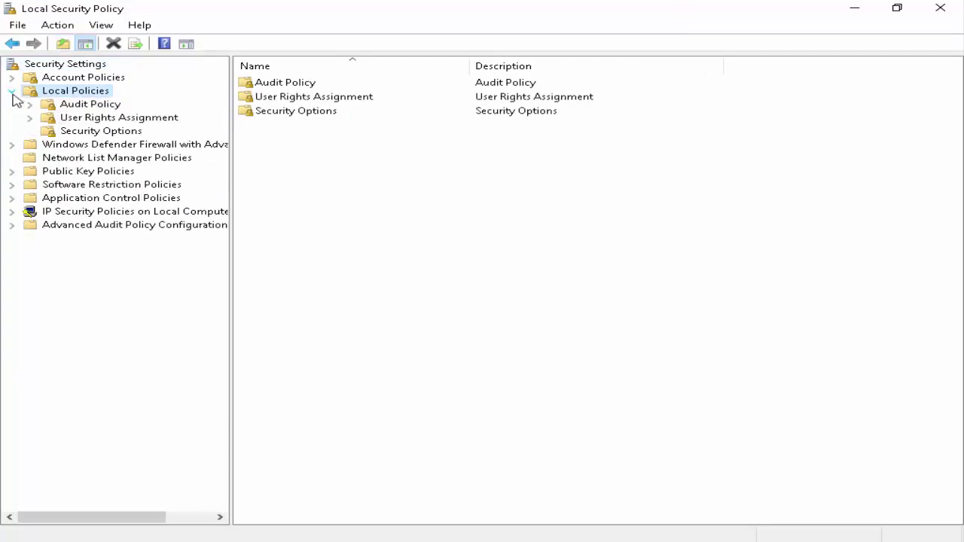
{"action": "left_click", "coordinate": [95, 132]}
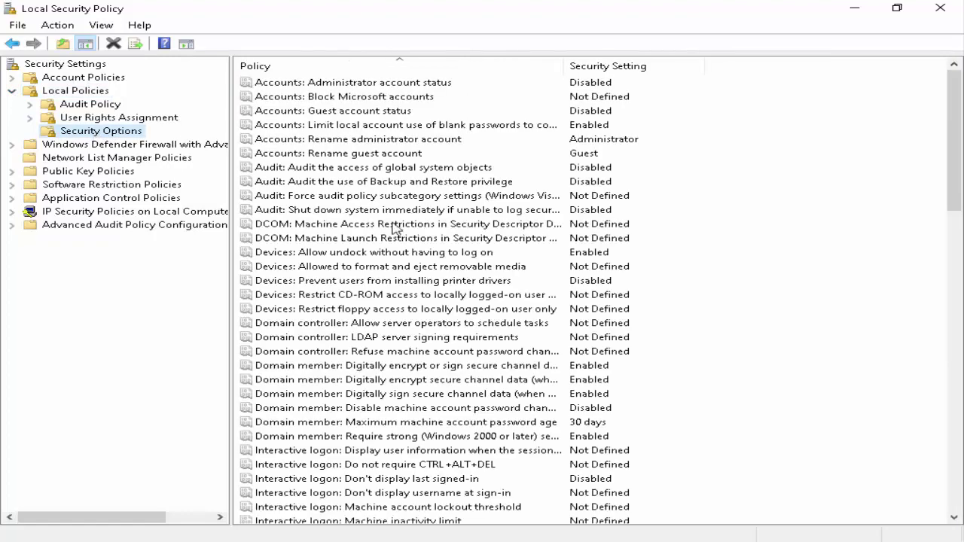
{"action": "left_click", "coordinate": [397, 253]}
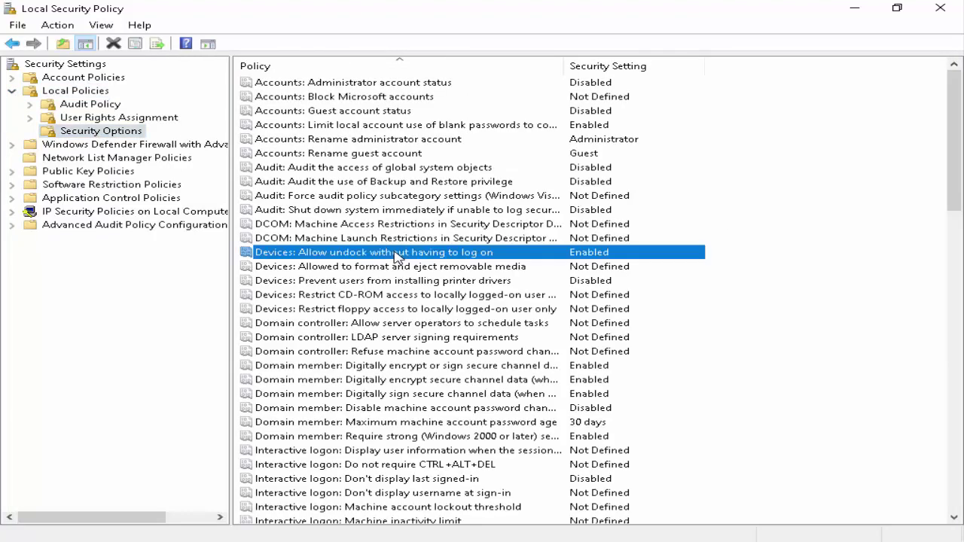
{"action": "key", "text": "n"}
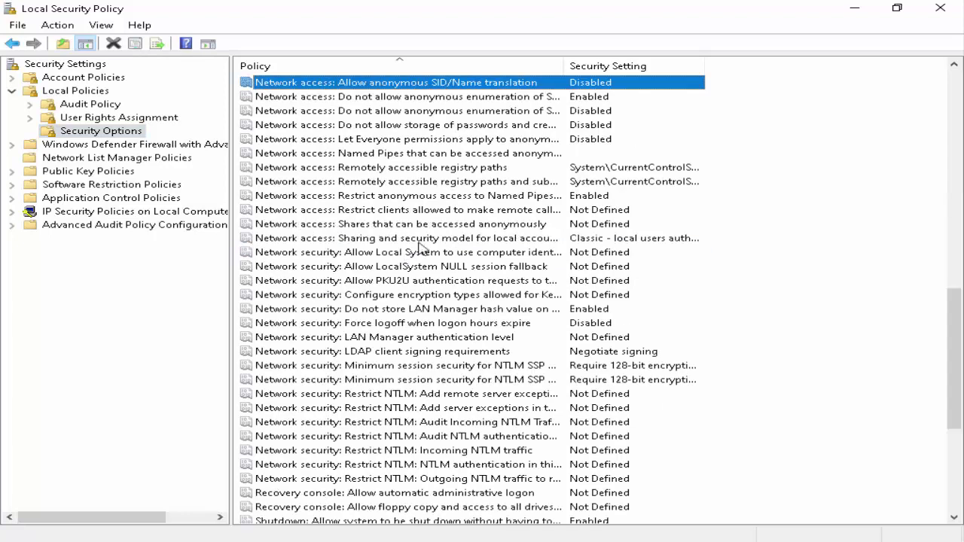
{"action": "left_click", "coordinate": [420, 252]}
{"action": "left_click", "coordinate": [349, 339]}
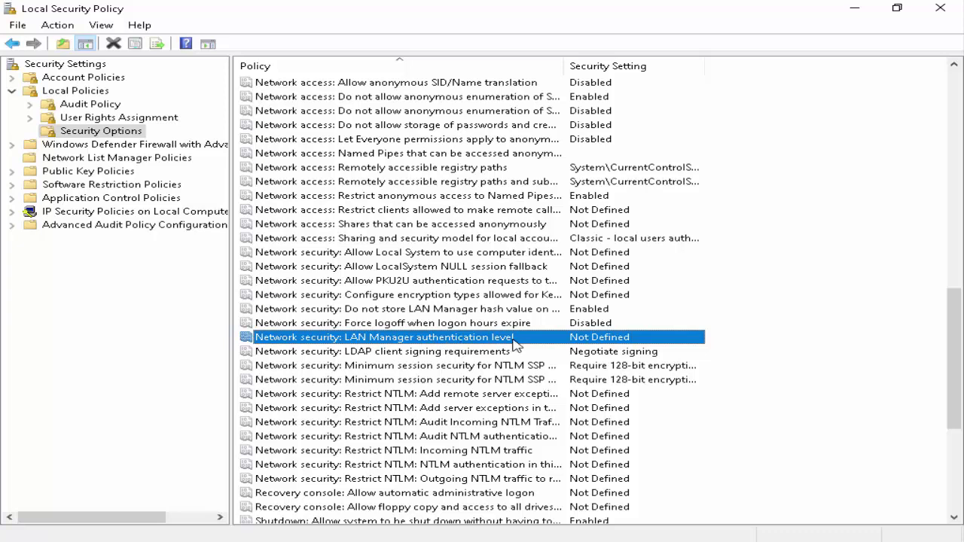
Set LAN Manager authentication level to 'Send LM & NTLM - use NTLMv2 session security if negotiated' and apply
{"action": "double_click", "coordinate": [455, 340]}
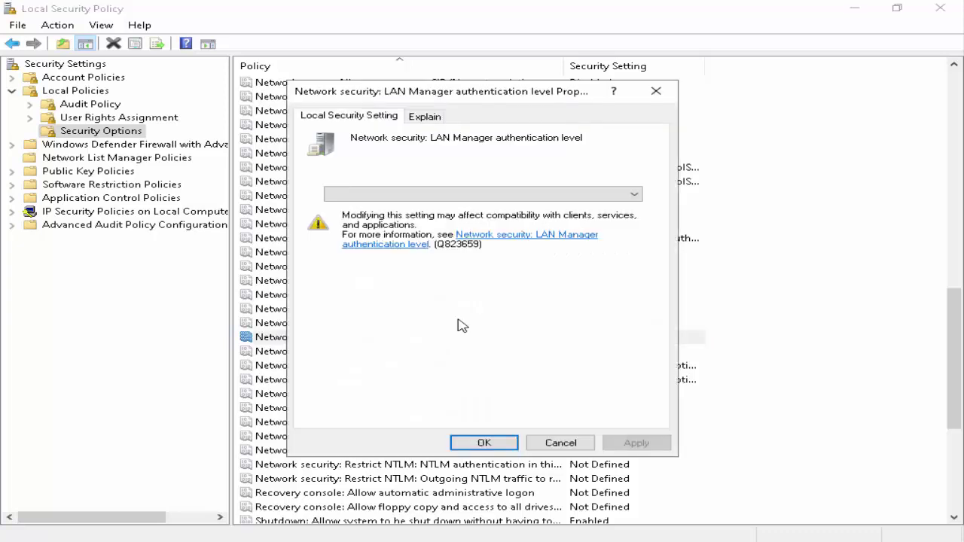
{"action": "left_click", "coordinate": [631, 196]}
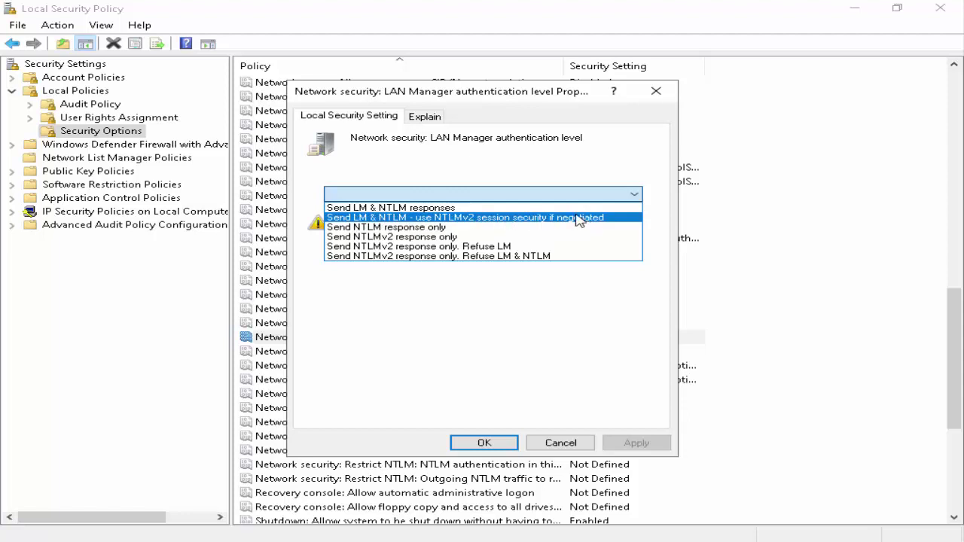
{"action": "left_click", "coordinate": [577, 218]}
{"action": "left_click", "coordinate": [637, 443]}
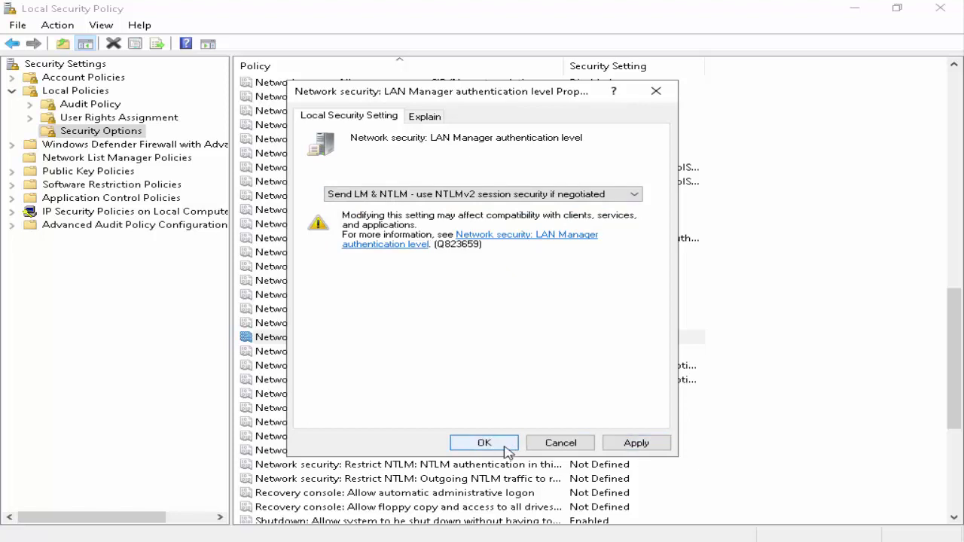
Confirm the policy properties, then select Restart in the shut-down dialog
{"action": "left_click", "coordinate": [506, 451]}
{"action": "key", "text": "alt+F4"}
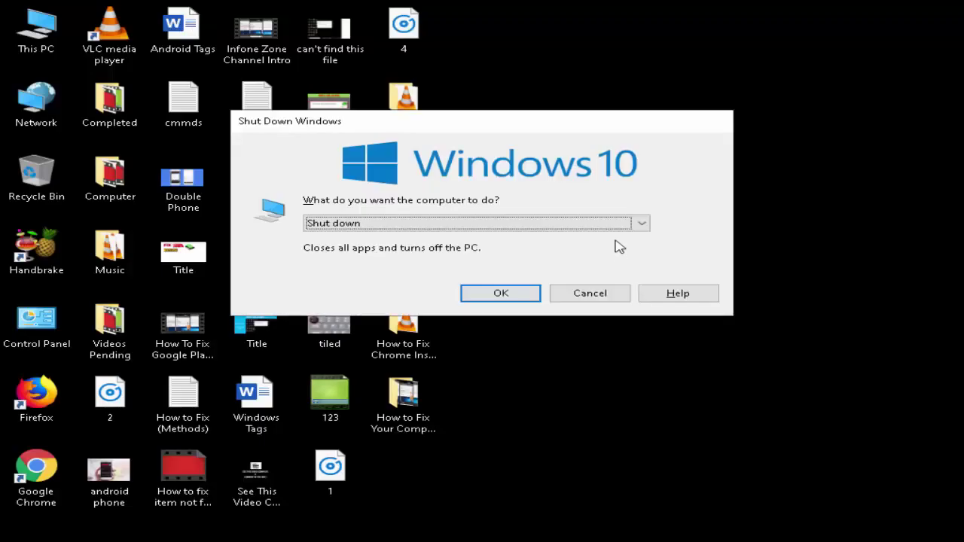
{"action": "left_click", "coordinate": [625, 224]}
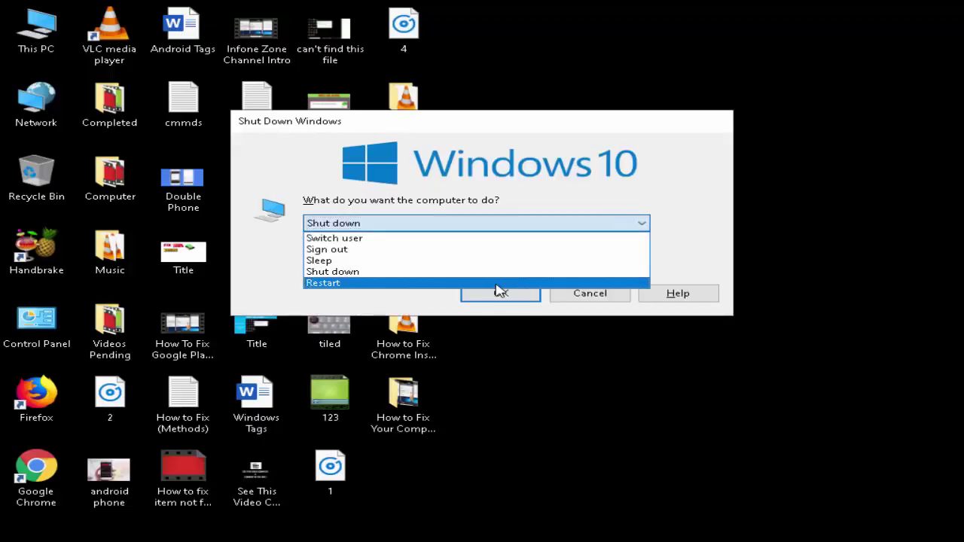
{"action": "left_click", "coordinate": [429, 284]}
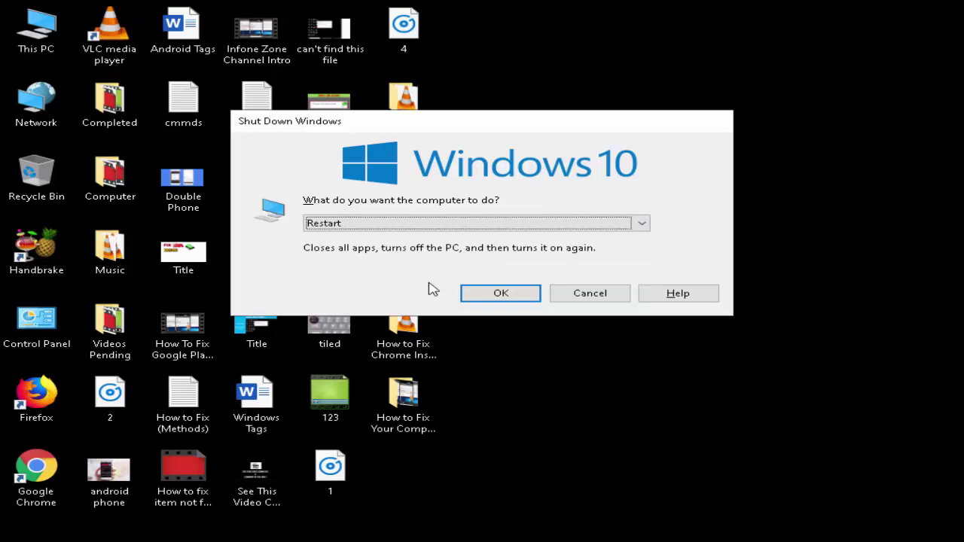